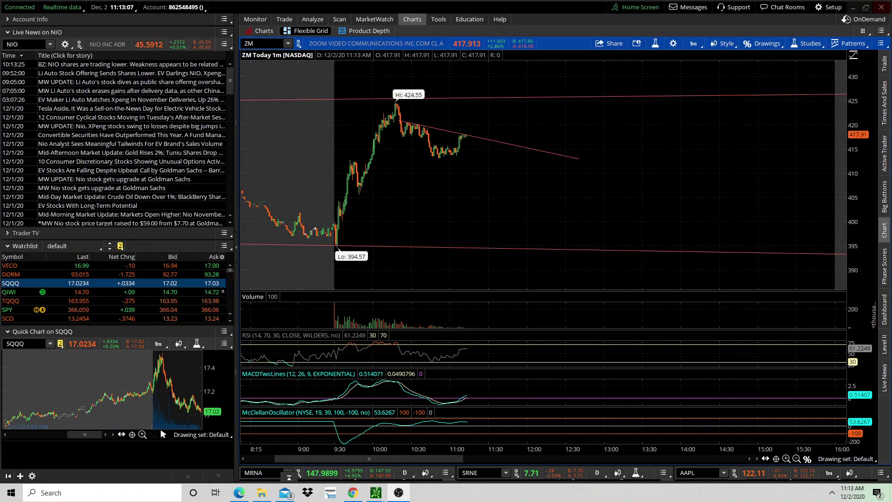
{"action": "left_click", "coordinate": [767, 45]}
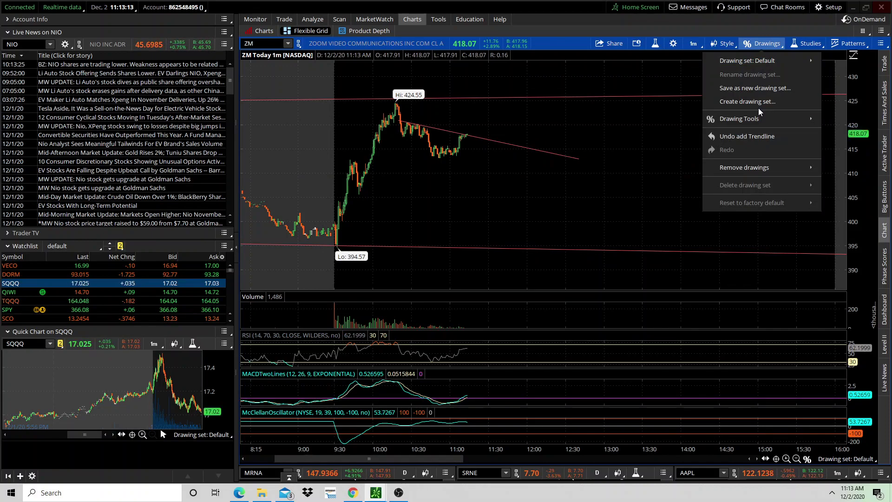
{"action": "mouse_move", "coordinate": [812, 121]}
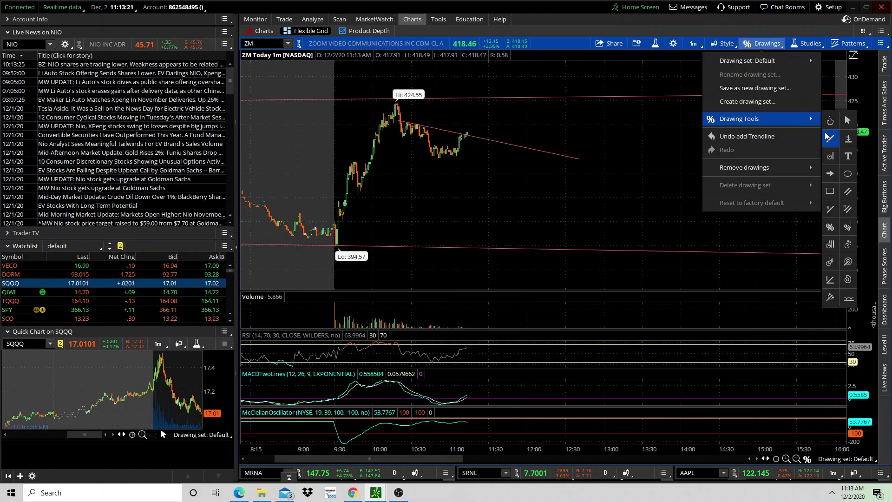
{"action": "key", "text": "Escape"}
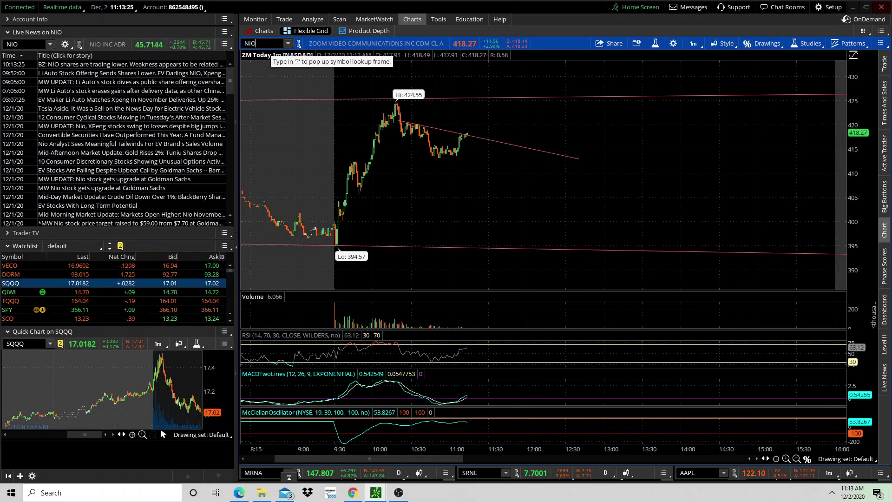
- Load the NIO chart and compress its price scale to show a wider price range
{"action": "type", "text": "NIO"}
{"action": "key", "text": "Return"}
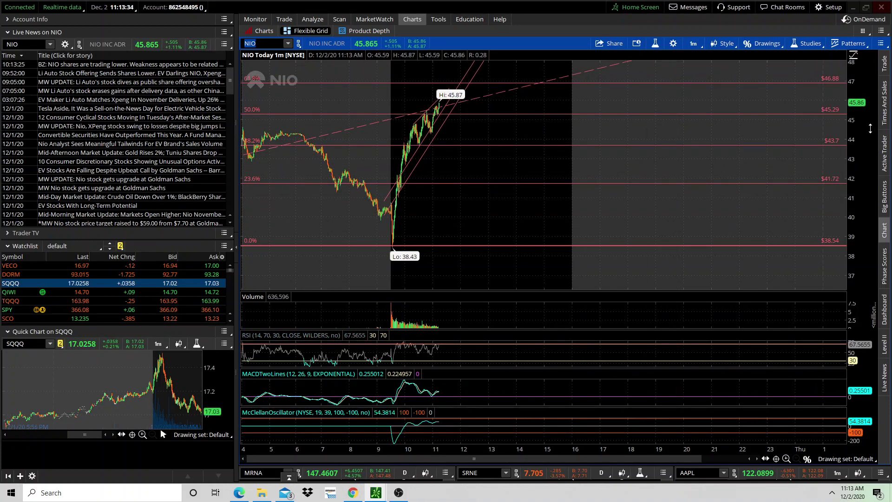
{"action": "left_click_drag", "start_coordinate": [870, 129], "coordinate": [870, 148]}
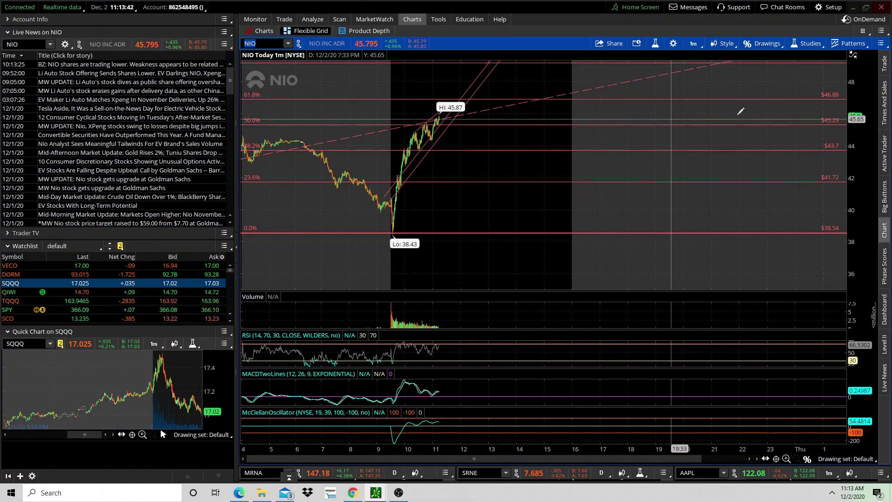
{"action": "left_click_drag", "start_coordinate": [859, 130], "coordinate": [859, 156]}
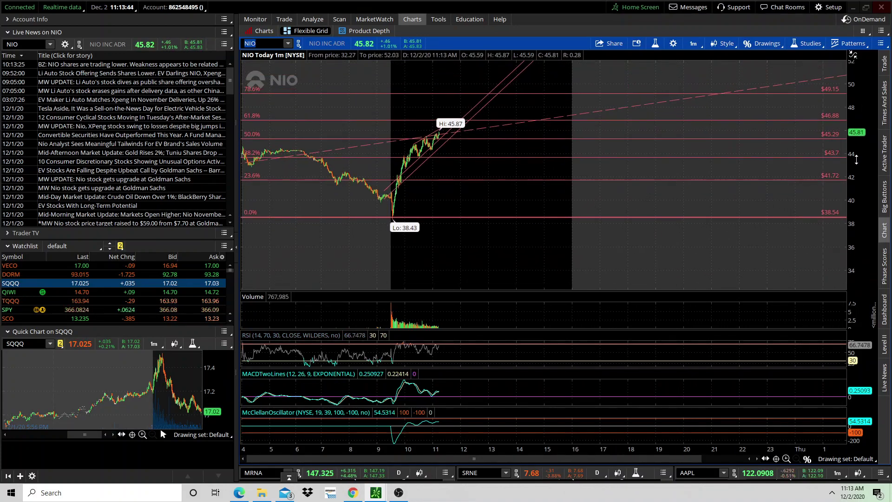
- Set the NIO chart's time frame to a 5-day interval with a 20-minute aggregation period
{"action": "left_click", "coordinate": [694, 45]}
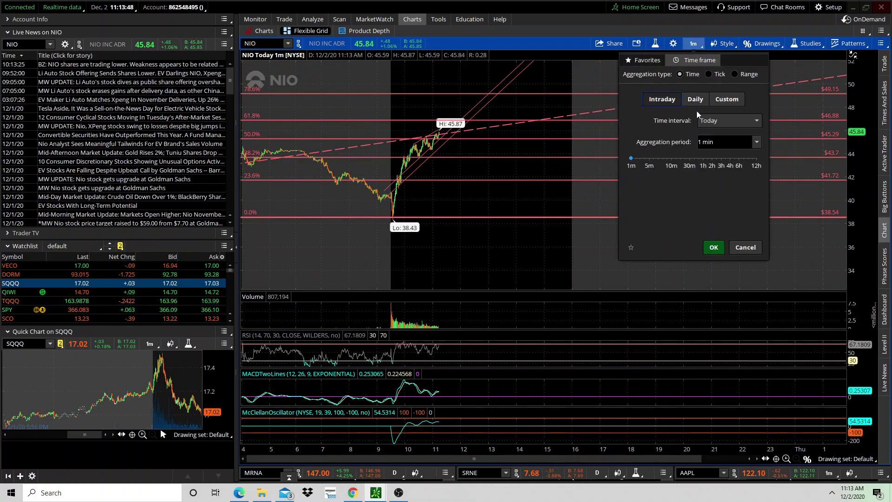
{"action": "left_click", "coordinate": [702, 120]}
{"action": "left_click", "coordinate": [714, 207]}
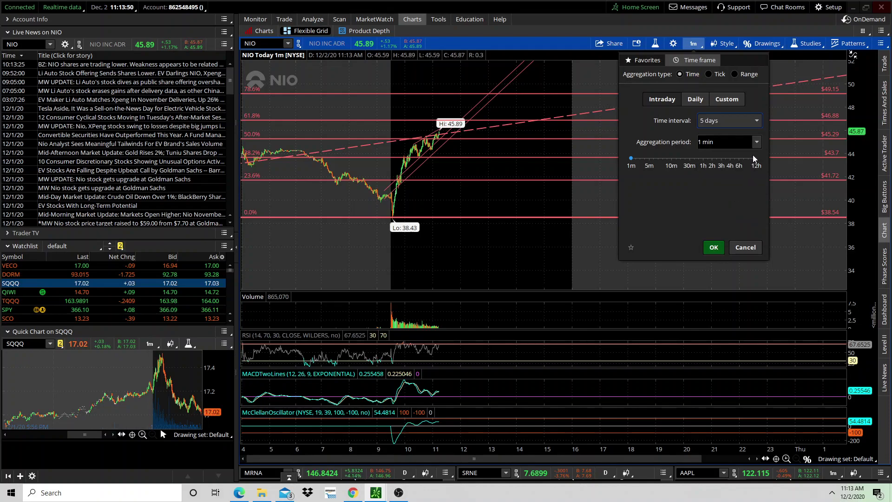
{"action": "left_click", "coordinate": [756, 142]}
{"action": "left_click", "coordinate": [706, 255]}
{"action": "left_click", "coordinate": [713, 302]}
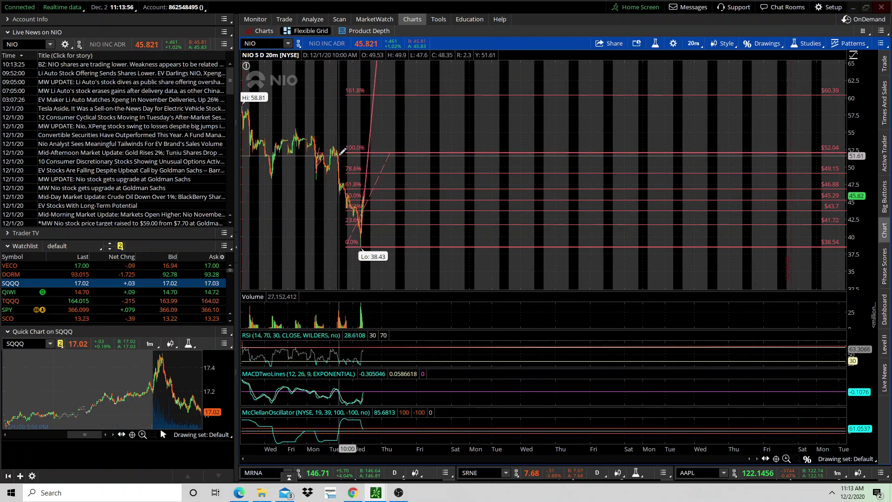
- Examine NIO's candles from December 1 and 2 up close against the Fibonacci levels and the rising trendlines
{"action": "left_click_drag", "start_coordinate": [346, 150], "coordinate": [388, 151]}
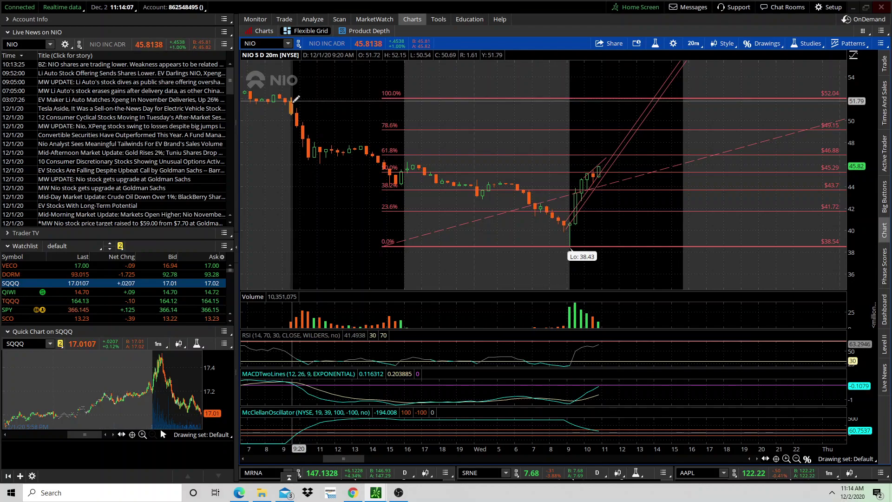
{"action": "scroll", "coordinate": [377, 142], "scroll_direction": "down", "scroll_amount": 2}
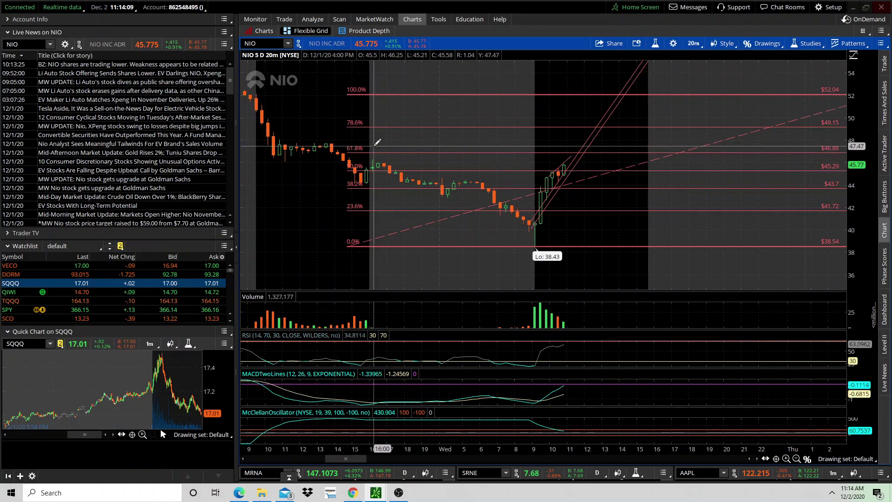
{"action": "scroll", "coordinate": [377, 142], "scroll_direction": "down", "scroll_amount": 2}
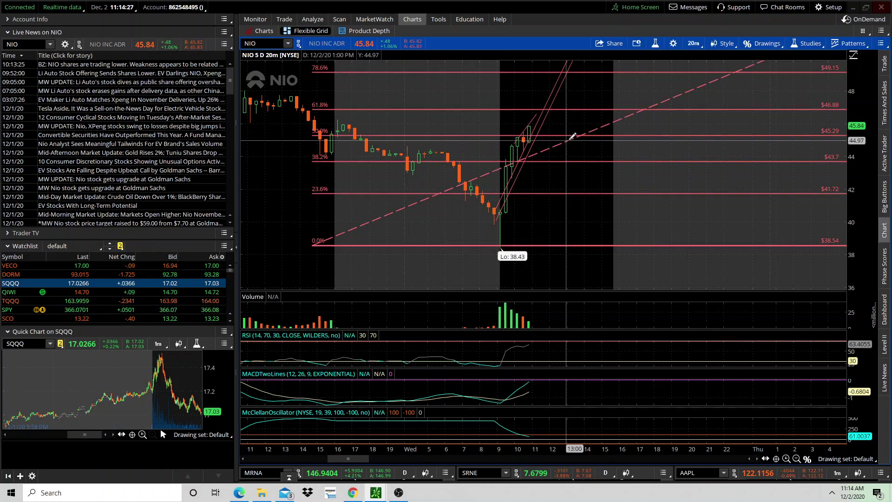
{"action": "scroll", "coordinate": [601, 142], "scroll_direction": "down", "scroll_amount": 2}
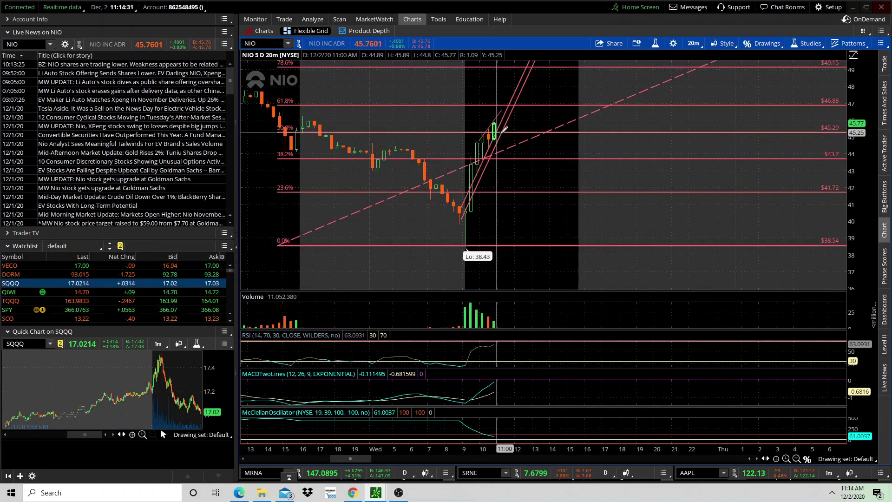
{"action": "scroll", "coordinate": [525, 131], "scroll_direction": "up", "scroll_amount": 1}
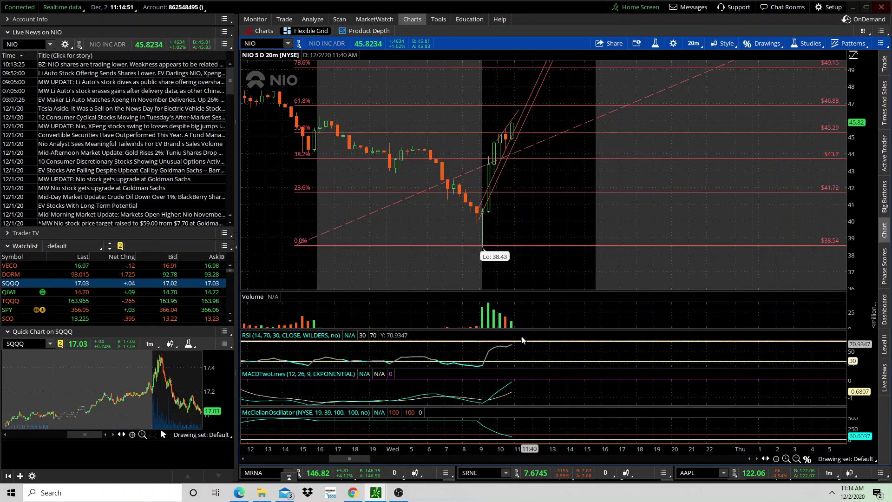
{"action": "scroll", "coordinate": [547, 272], "scroll_direction": "down", "scroll_amount": 3}
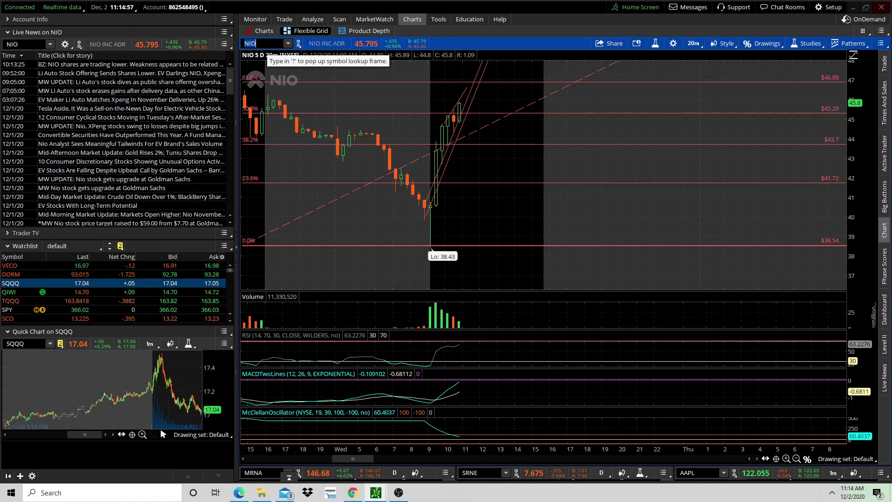
- Load the GBTC chart and switch its time frame to one year of daily candles
{"action": "type", "text": "GBTC"}
{"action": "key", "text": "Return"}
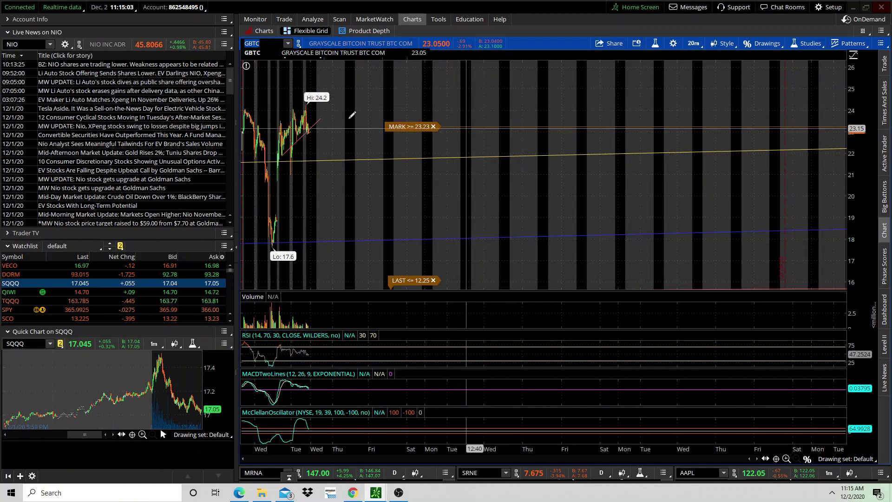
{"action": "left_click", "coordinate": [703, 46]}
{"action": "left_click", "coordinate": [694, 60]}
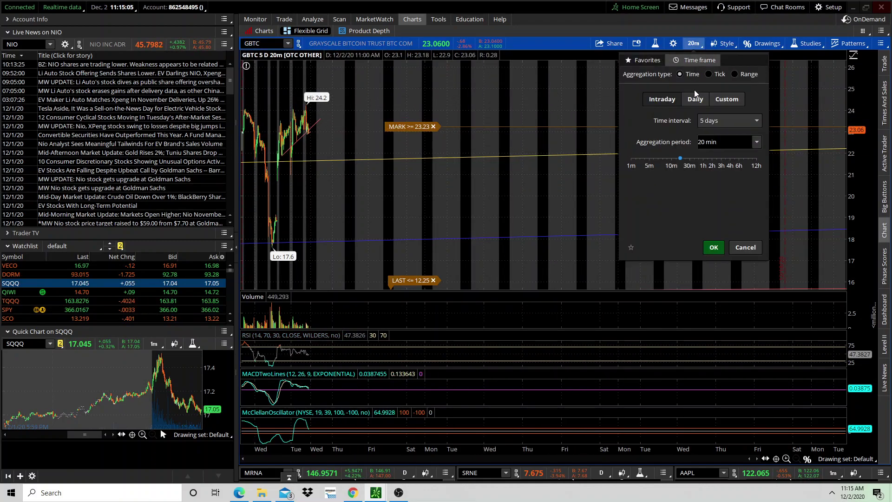
{"action": "left_click", "coordinate": [696, 99]}
{"action": "left_click", "coordinate": [708, 253]}
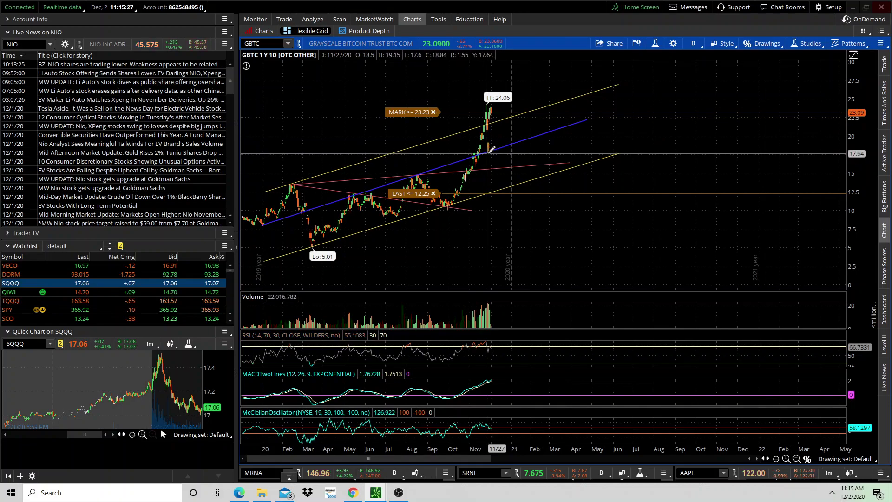
- Examine GBTC's most recent daily candles up close against the yellow channel line and the blue trendline
{"action": "mouse_move", "coordinate": [493, 147]}
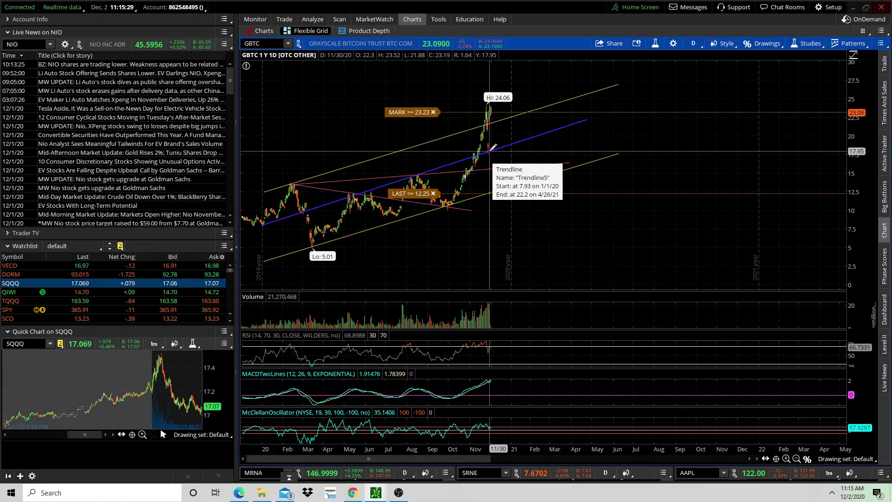
{"action": "scroll", "coordinate": [578, 139], "scroll_direction": "up", "scroll_amount": 5}
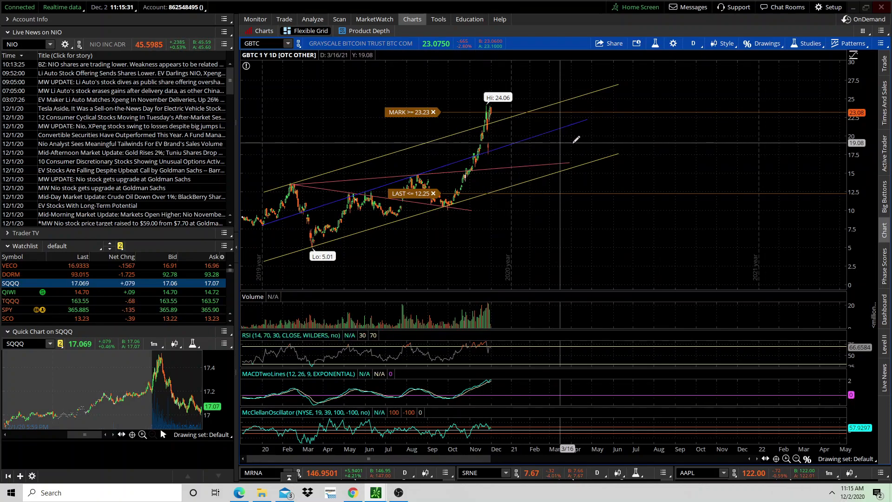
{"action": "scroll", "coordinate": [593, 137], "scroll_direction": "up", "scroll_amount": 5}
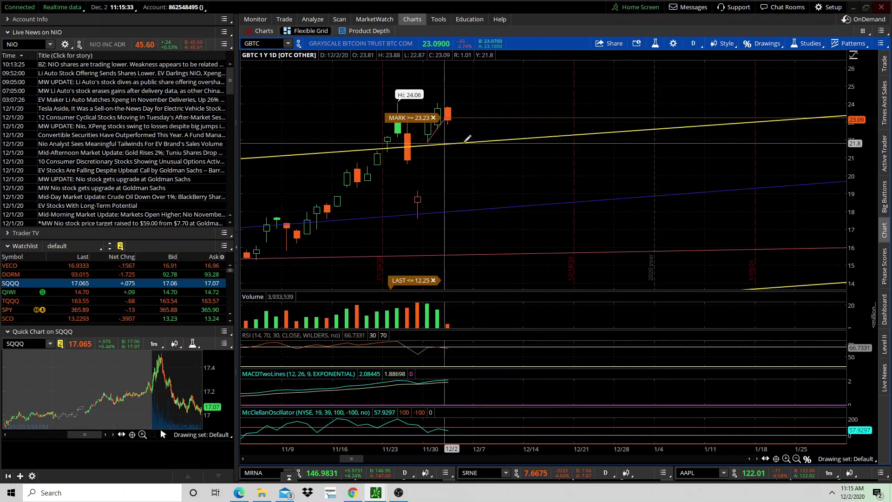
{"action": "left_click_drag", "start_coordinate": [437, 142], "coordinate": [499, 139]}
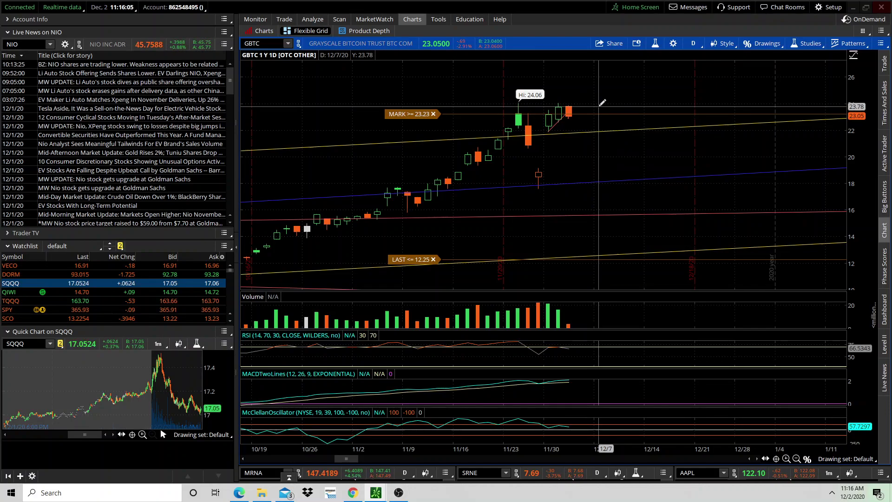
{"action": "left_click", "coordinate": [572, 114]}
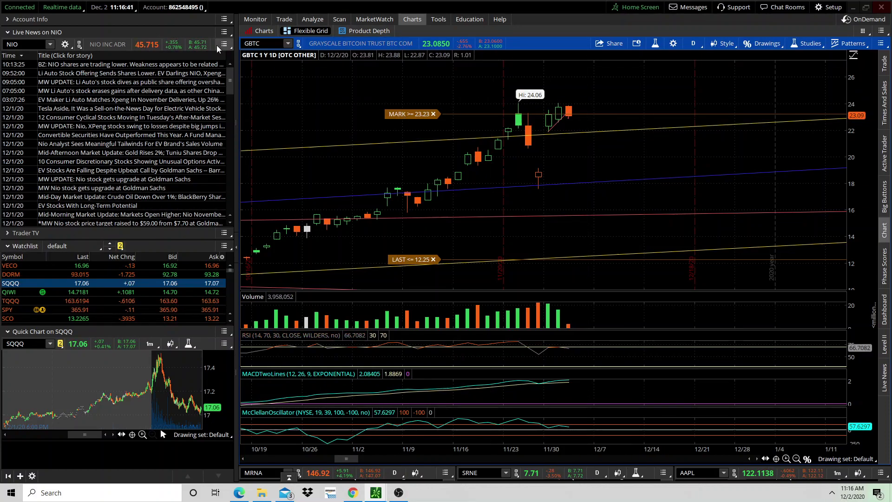
- Load the ZM chart and set its time frame to a 1-day interval with 1-minute aggregation
{"action": "left_click", "coordinate": [268, 42]}
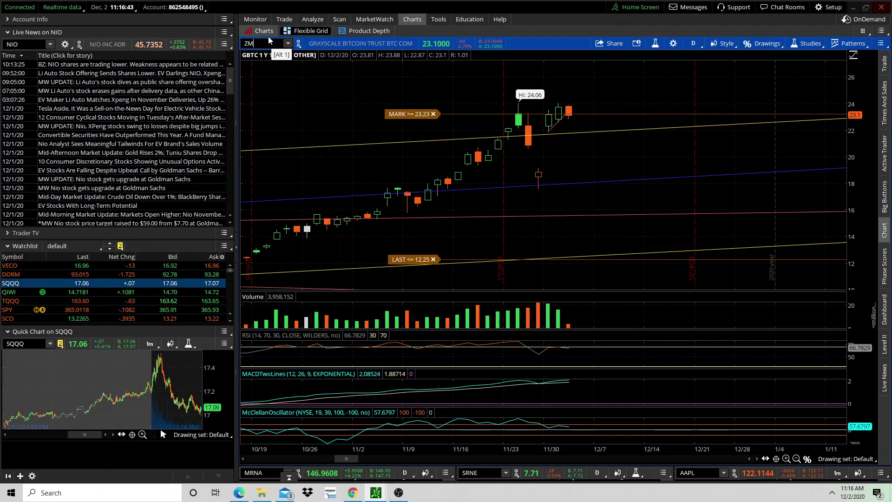
{"action": "type", "text": "ZM"}
{"action": "key", "text": "Return"}
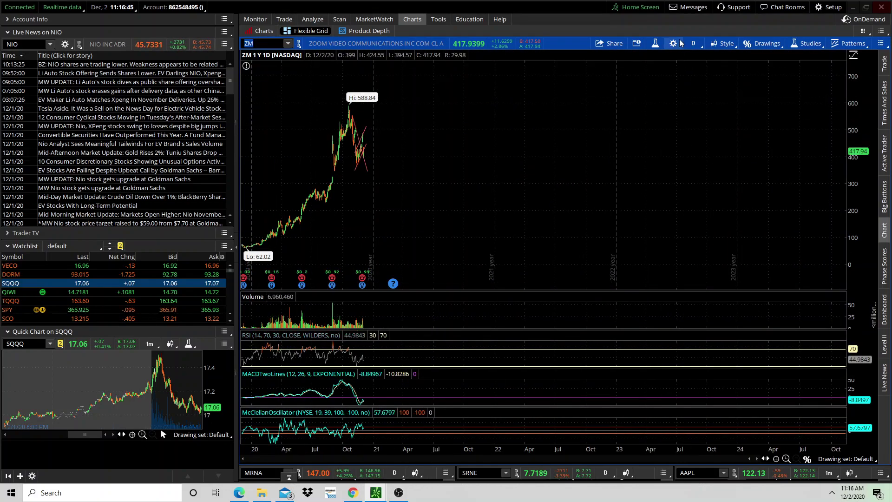
{"action": "left_click", "coordinate": [694, 43]}
{"action": "left_click", "coordinate": [701, 99]}
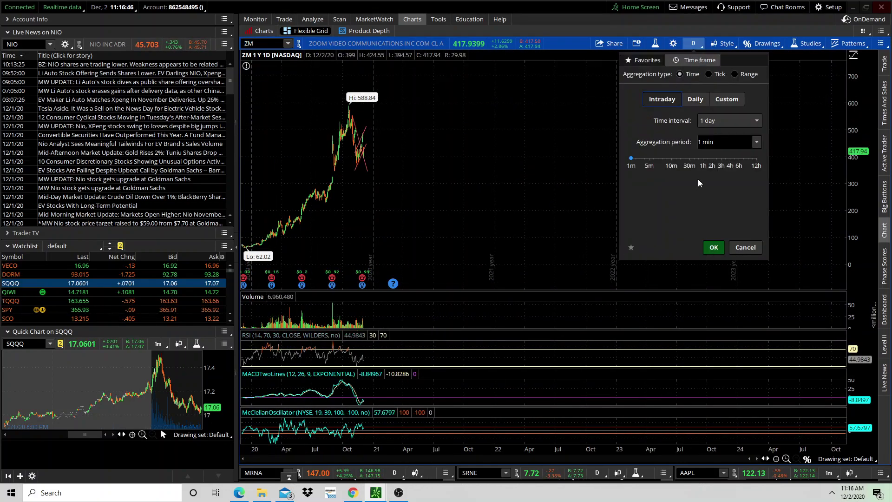
{"action": "left_click", "coordinate": [713, 253]}
- Draw a Fibonacci retracement on ZM's intraday move from about 424.52 at the high to about 395.2 near the low
{"action": "scroll", "coordinate": [487, 233], "scroll_direction": "up", "scroll_amount": 5}
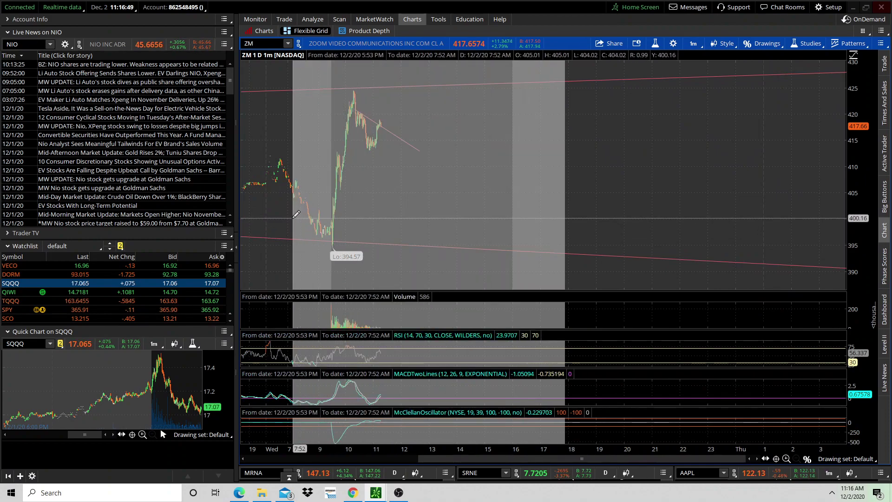
{"action": "scroll", "coordinate": [577, 223], "scroll_direction": "up", "scroll_amount": 3}
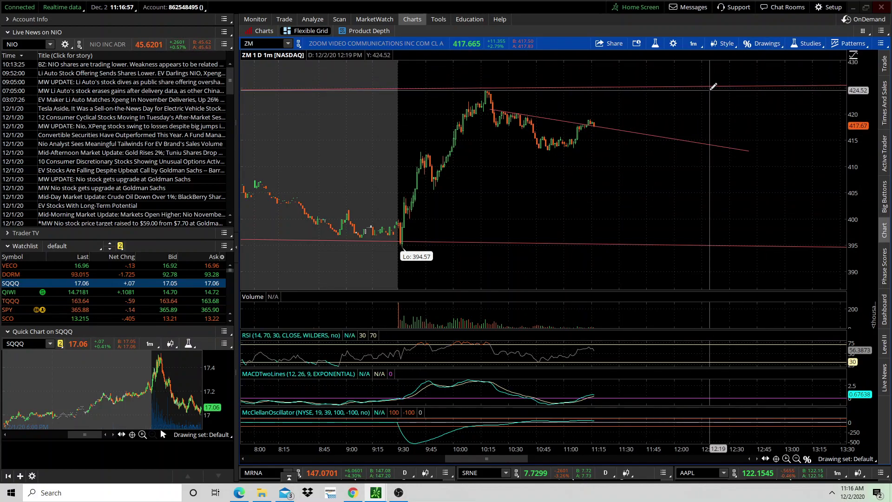
{"action": "left_click", "coordinate": [710, 89]}
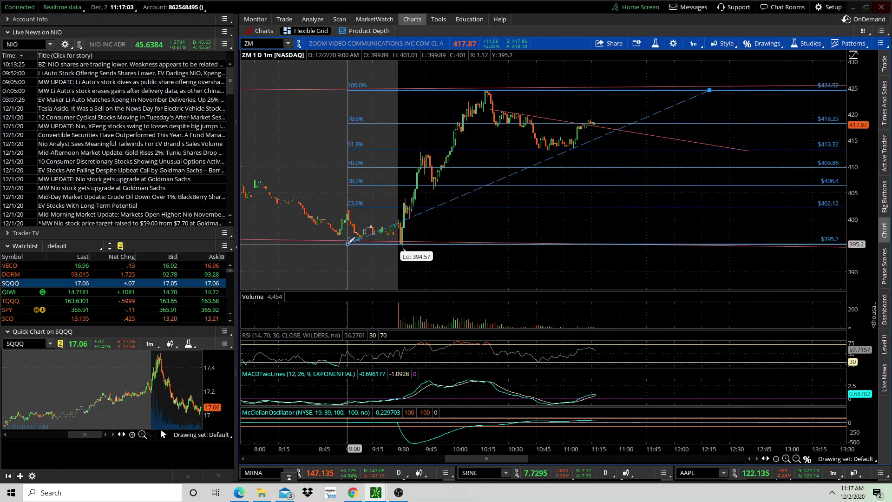
{"action": "left_click", "coordinate": [351, 240]}
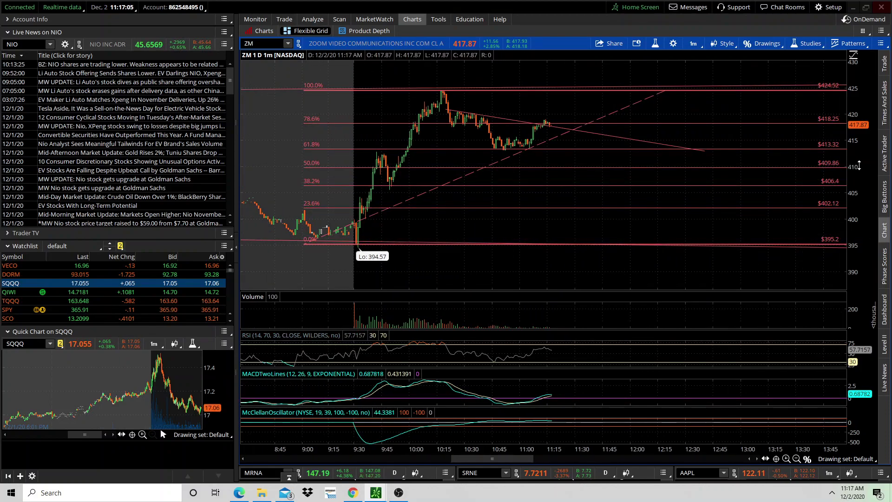
- Stretch ZM's price scale and examine the current price against the Fibonacci levels and the descending trendline
{"action": "left_click_drag", "start_coordinate": [864, 162], "coordinate": [863, 142]}
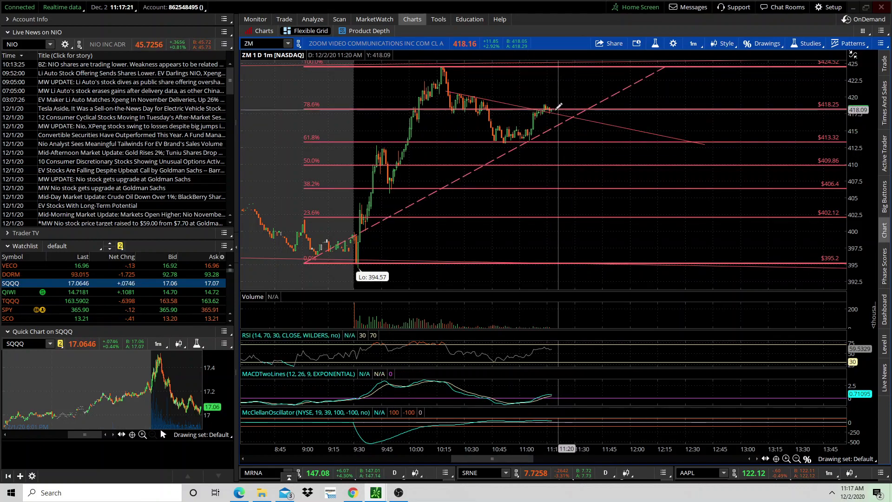
{"action": "mouse_move", "coordinate": [546, 108]}
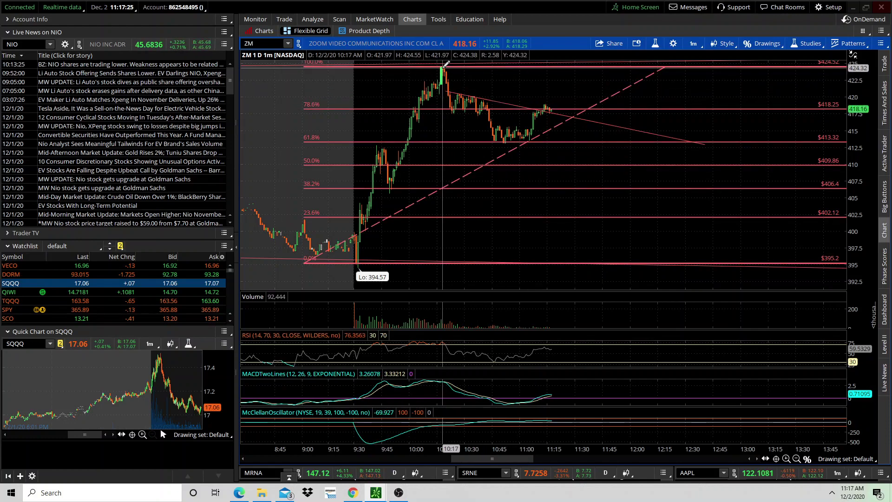
{"action": "mouse_move", "coordinate": [445, 65]}
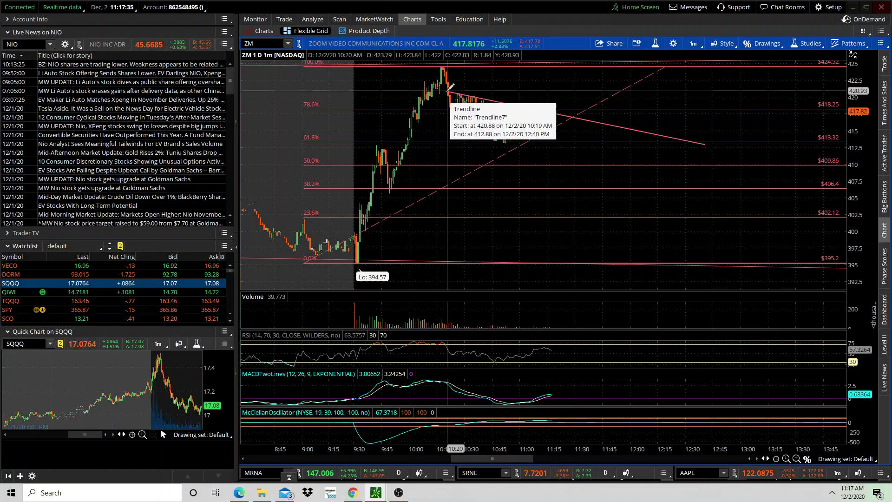
{"action": "scroll", "coordinate": [512, 88], "scroll_direction": "down", "scroll_amount": 3}
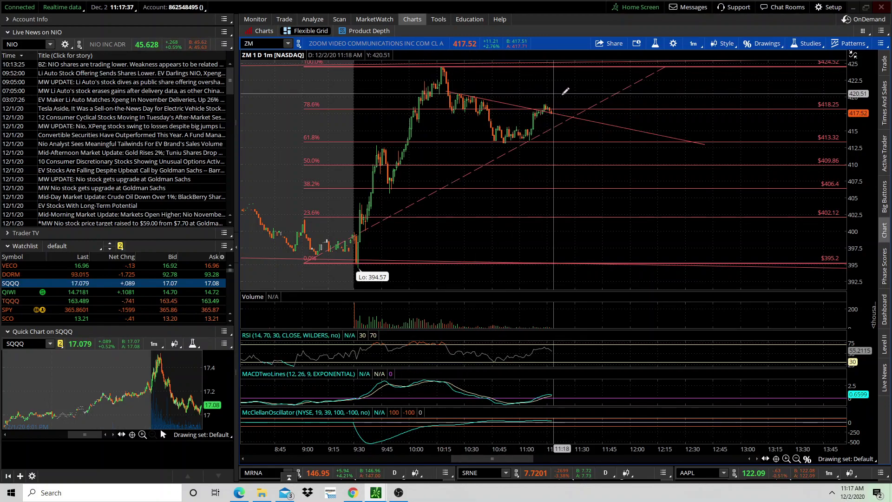
{"action": "scroll", "coordinate": [635, 122], "scroll_direction": "down", "scroll_amount": 6}
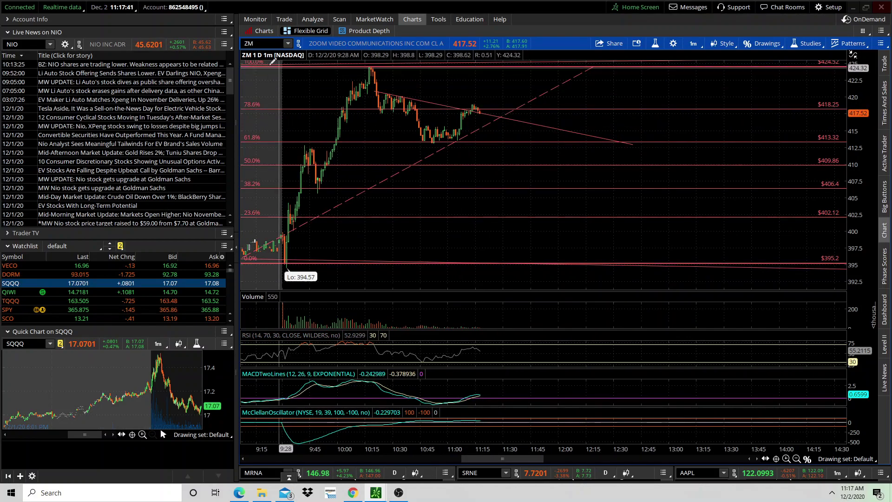
- Load the QQQ chart and focus it on the current trading session's candles and Fibonacci levels
{"action": "type", "text": "QQQ"}
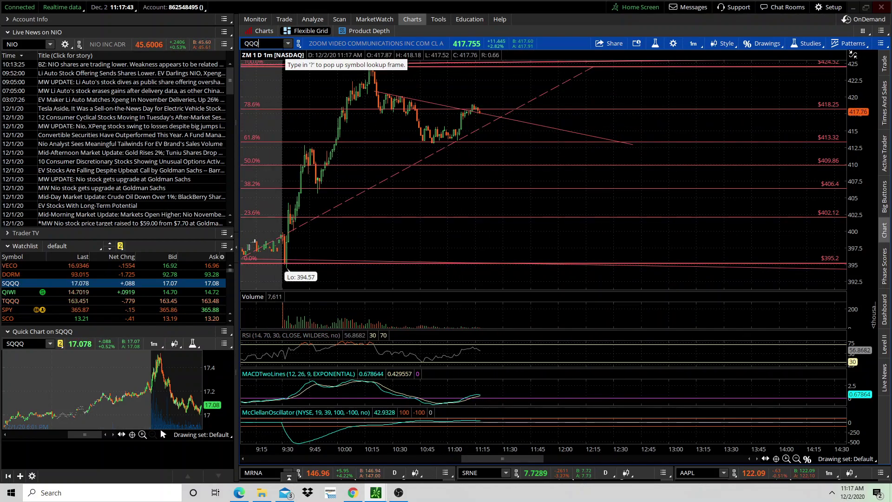
{"action": "key", "text": "Return"}
{"action": "scroll", "coordinate": [426, 102], "scroll_direction": "up", "scroll_amount": 1}
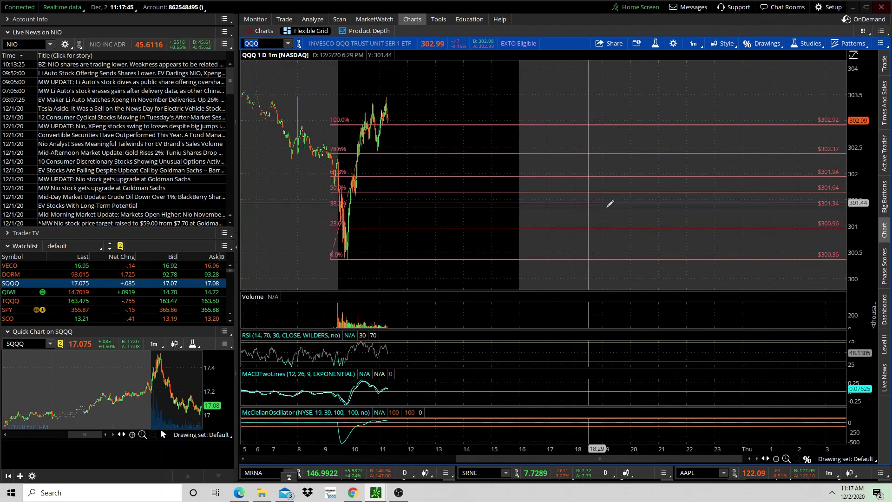
{"action": "scroll", "coordinate": [484, 230], "scroll_direction": "up", "scroll_amount": 1}
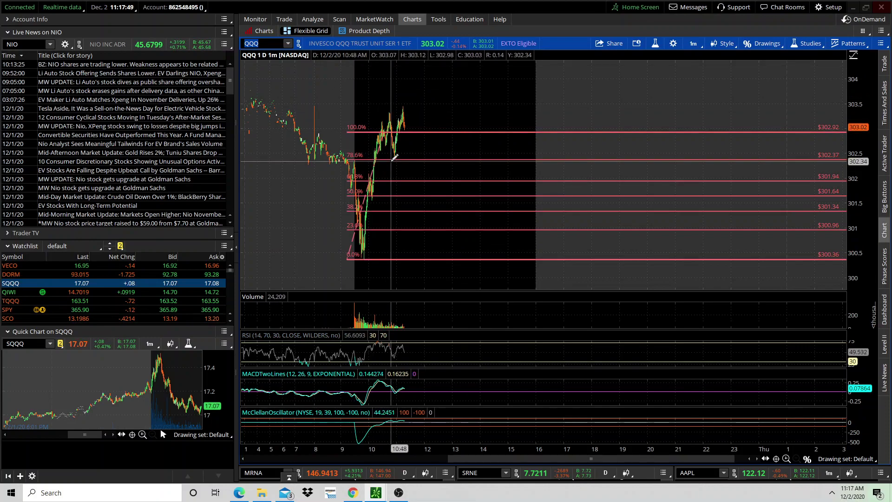
{"action": "left_click_drag", "start_coordinate": [299, 200], "coordinate": [542, 275]}
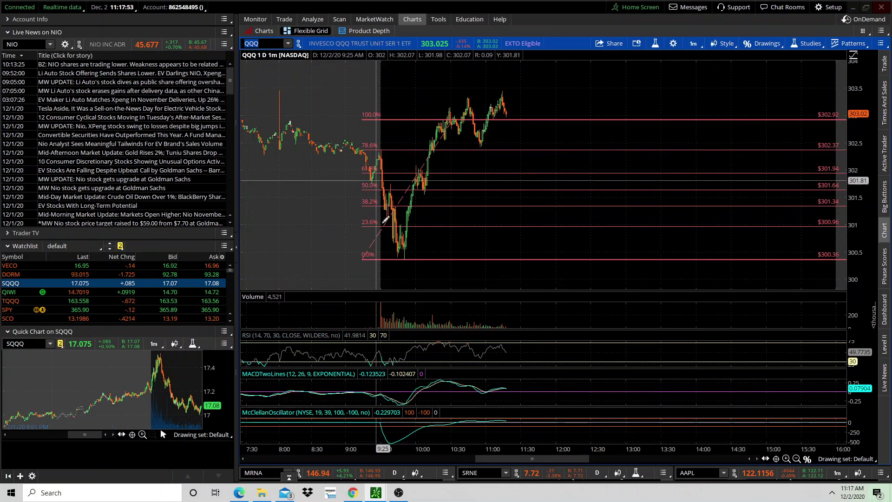